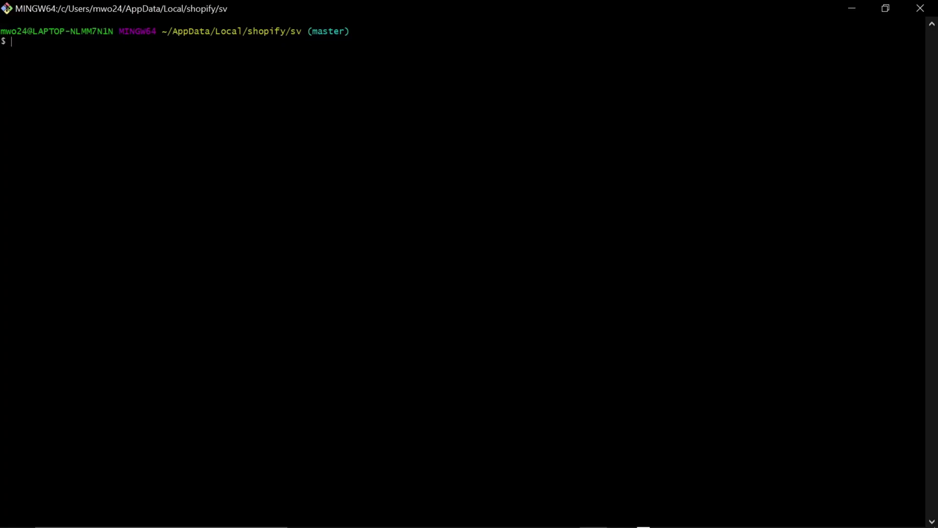
pyautogui.write('cd ~')
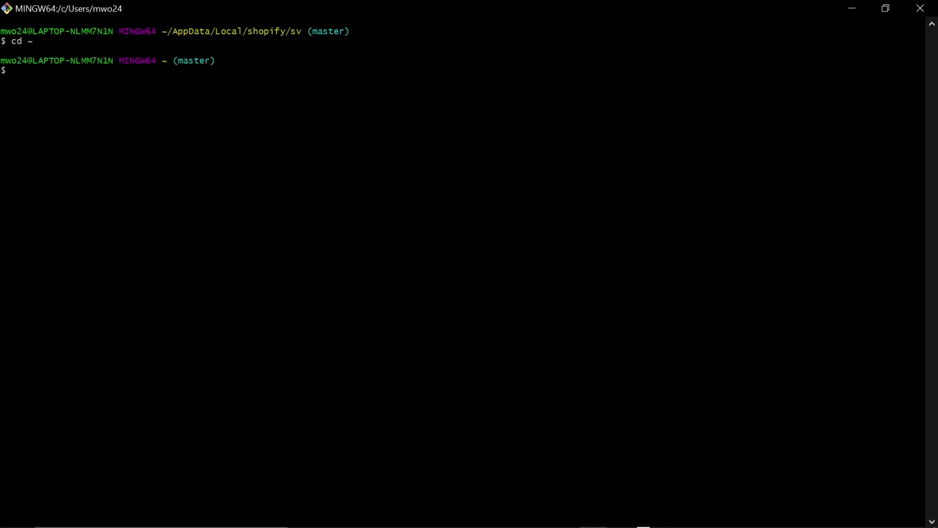
# Clear the screen and change into AppData/Local/shopify/sv using Tab completion
pyautogui.hotkey('ctrl', 'l')
pyautogui.write('cd Appda')
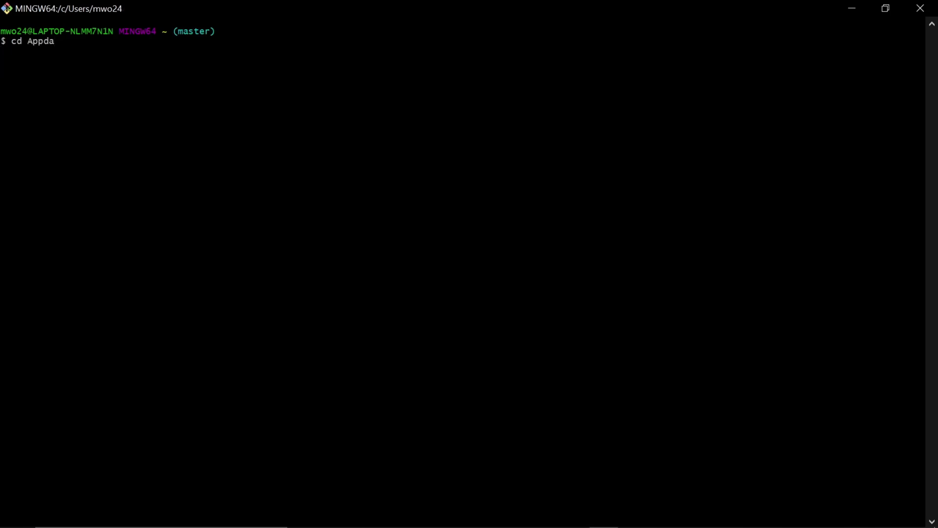
pyautogui.press('Tab')
pyautogui.write('Local/')
pyautogui.write('sho')
pyautogui.write('pify/sv')
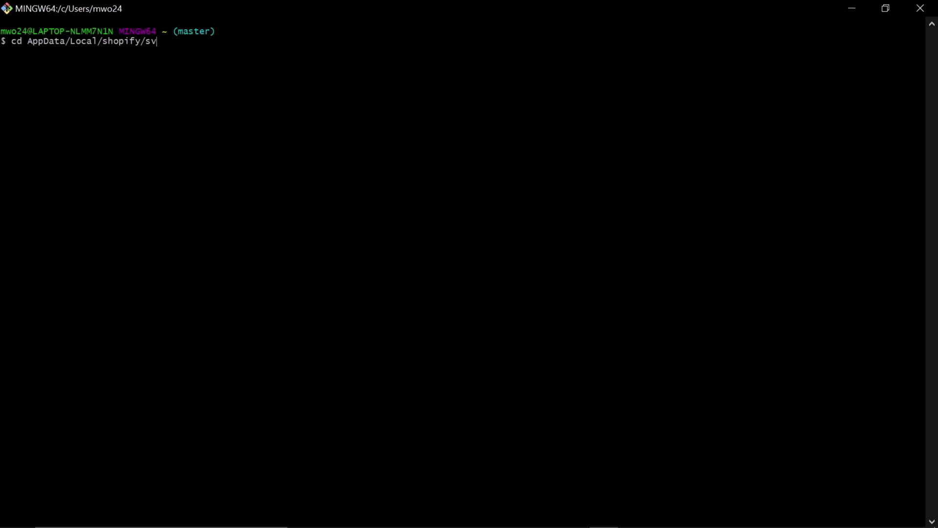
pyautogui.press('Return')
pyautogui.write('ls')
# List the sv folder, remove ngrok.pid, confirm only ngrok.log remains, then go to VS Code
pyautogui.press('Return')
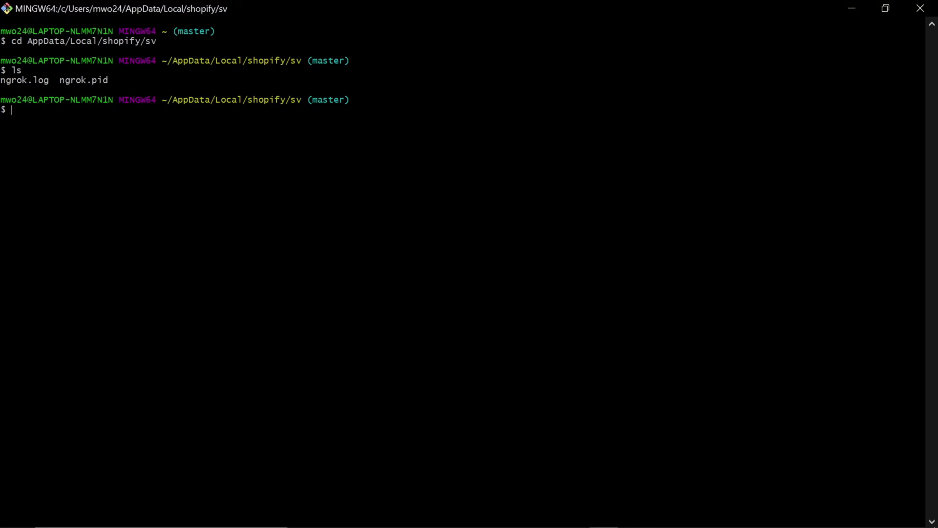
pyautogui.write('rm ngrok.')
pyautogui.write('pid')
pyautogui.press('Return')
pyautogui.write('ls')
pyautogui.press('Return')
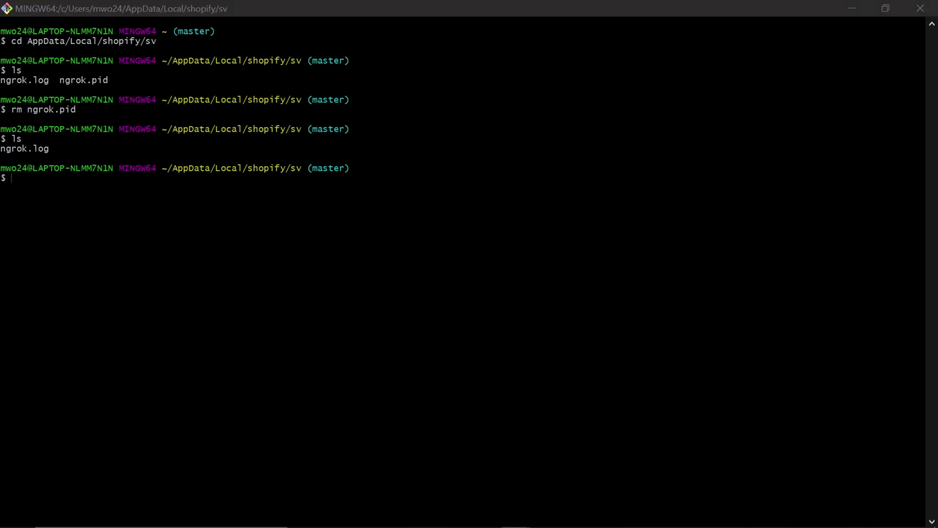
pyautogui.hotkey('alt', 'Tab')
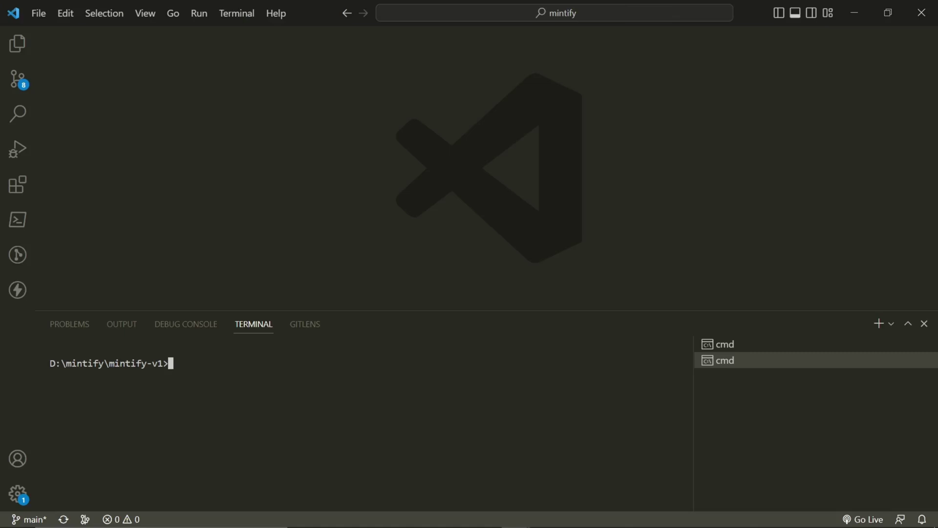
pyautogui.write('shopify app')
pyautogui.write(' serve')
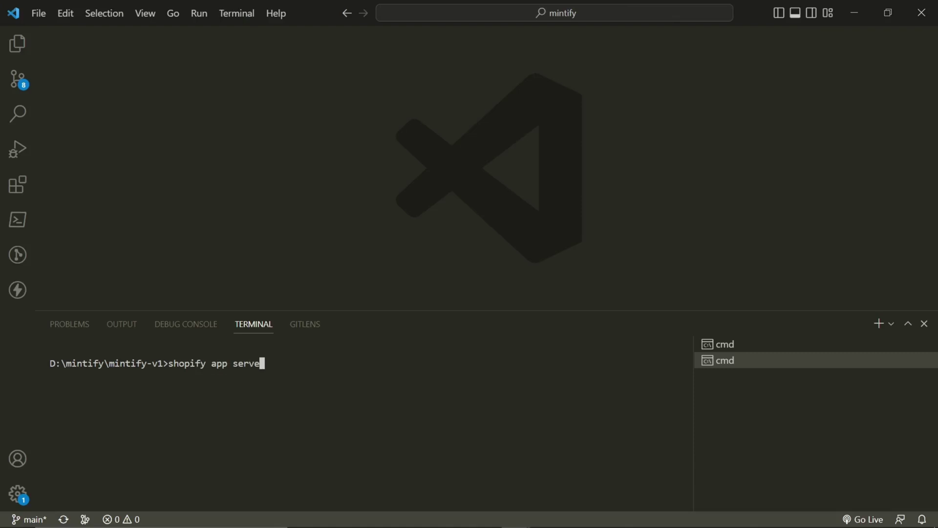
# Run 'shopify app serve' in the mintify-v1 VS Code terminal
pyautogui.press('Return')
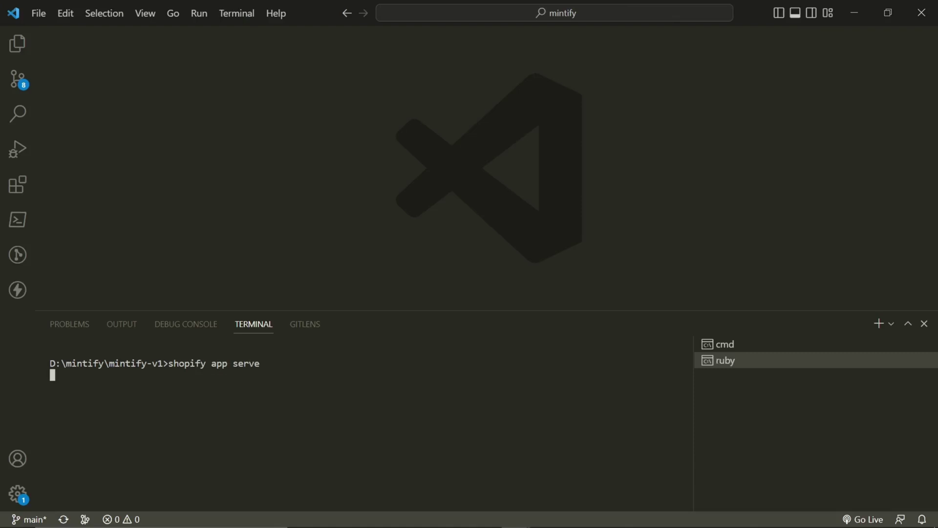